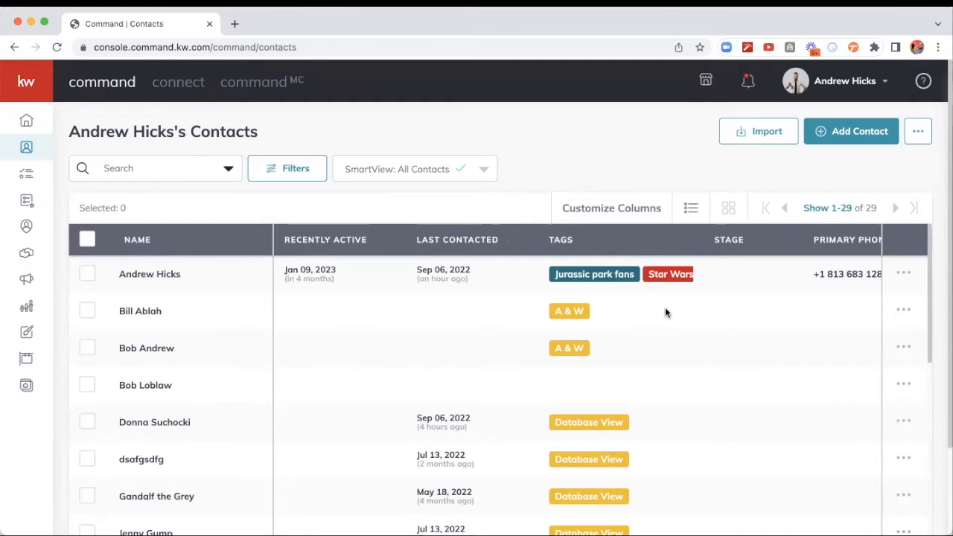
Step: Set the contact list to show 500 contacts per page and sort it by last name (A - Z)
{"action": "left_click", "coordinate": [826, 209]}
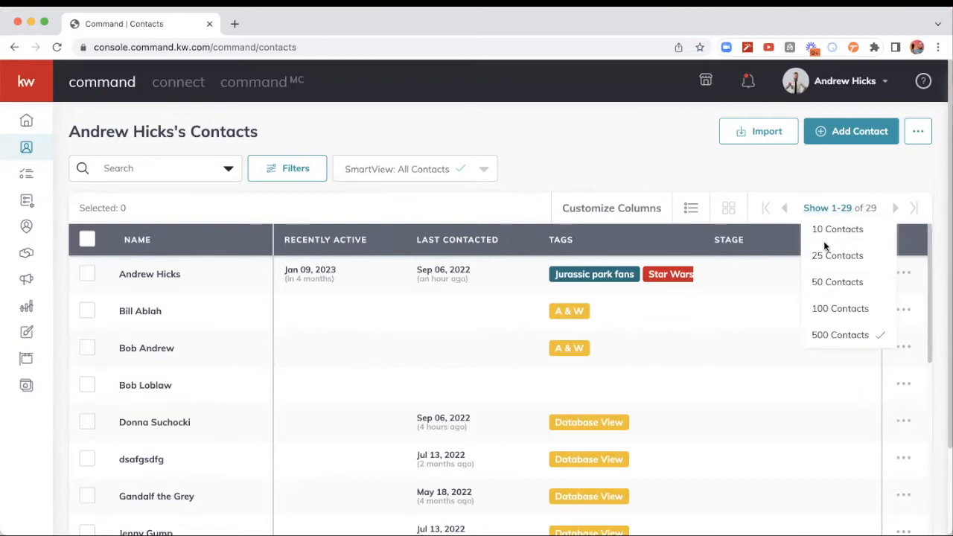
{"action": "left_click", "coordinate": [826, 334]}
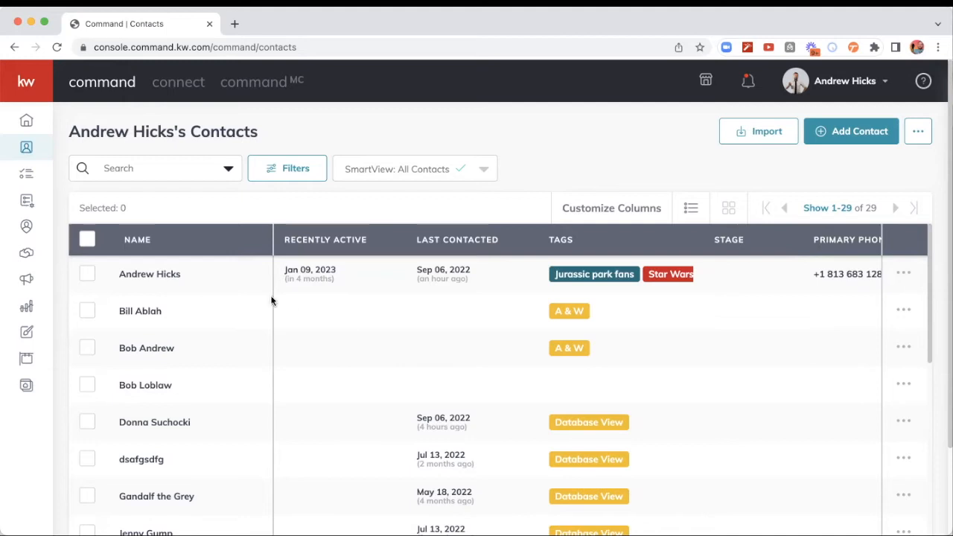
{"action": "left_click", "coordinate": [137, 240]}
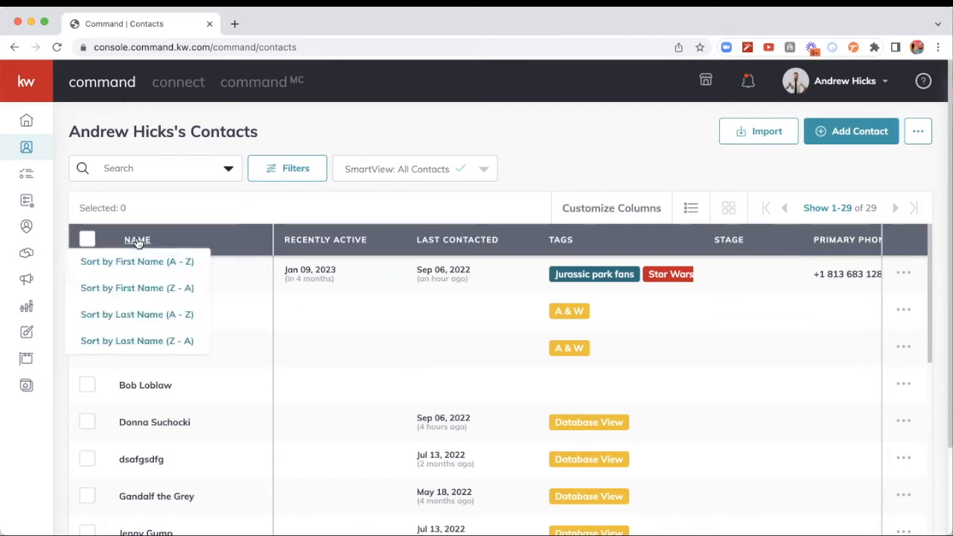
{"action": "left_click", "coordinate": [139, 316]}
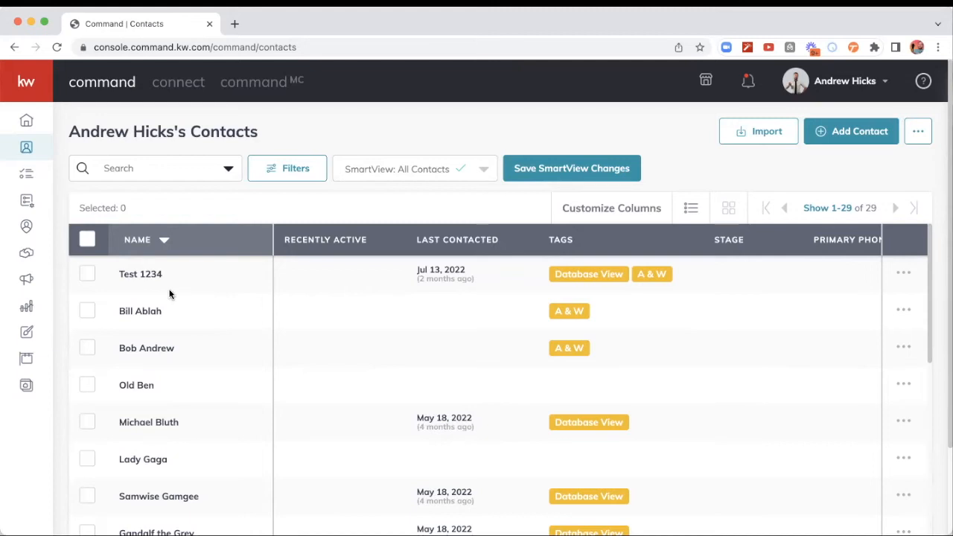
Step: Select the first three contacts in the list as a range and open bulk tag adding for them
{"action": "left_click", "coordinate": [88, 275]}
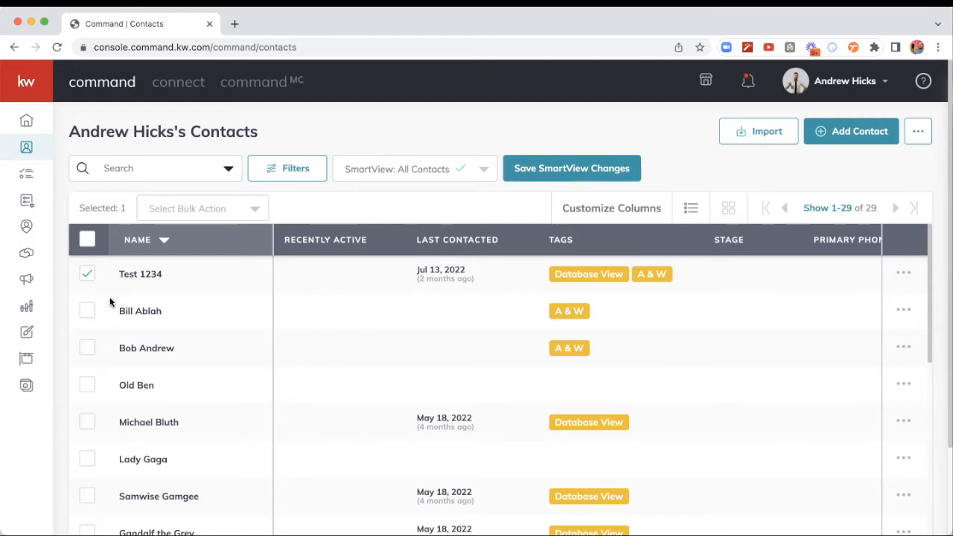
{"action": "left_click", "coordinate": [87, 350], "text": "shift"}
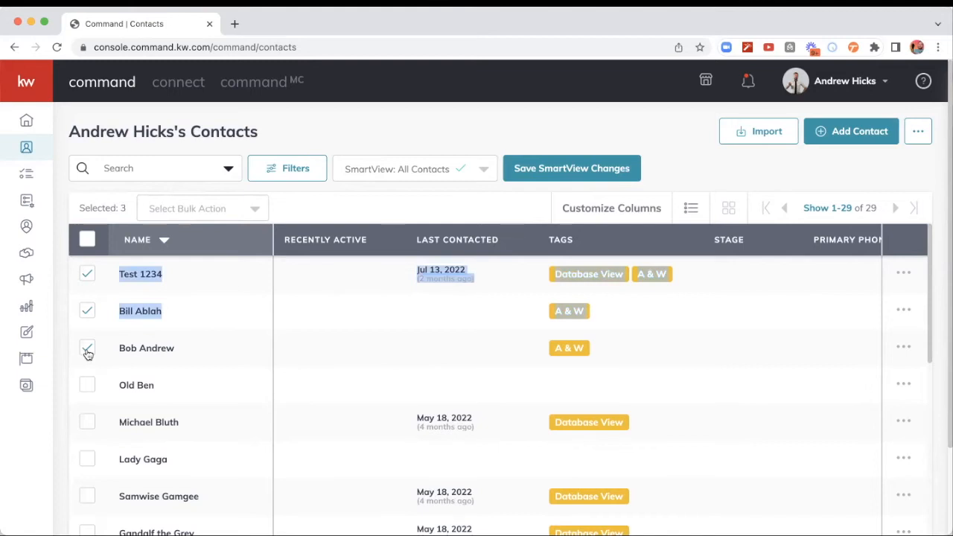
{"action": "left_click", "coordinate": [105, 370]}
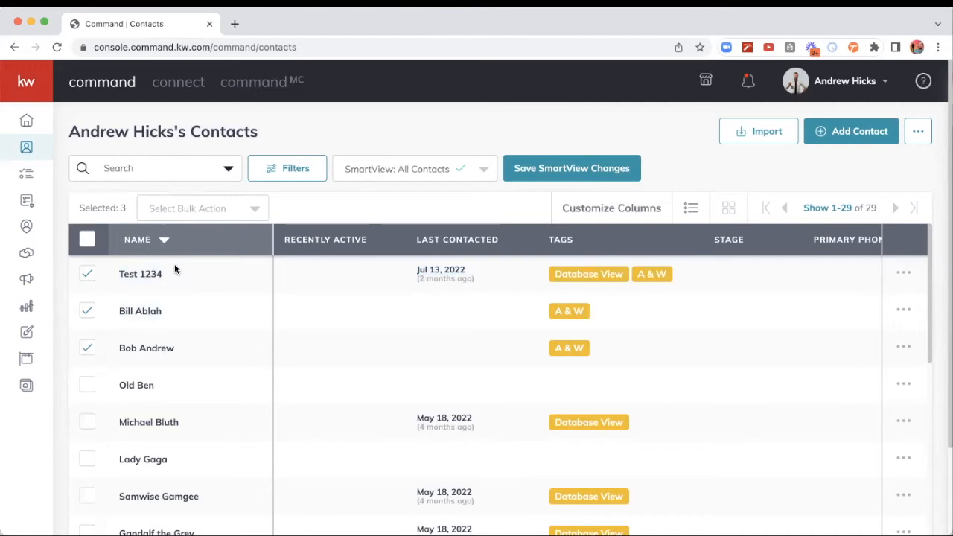
{"action": "left_click", "coordinate": [242, 211]}
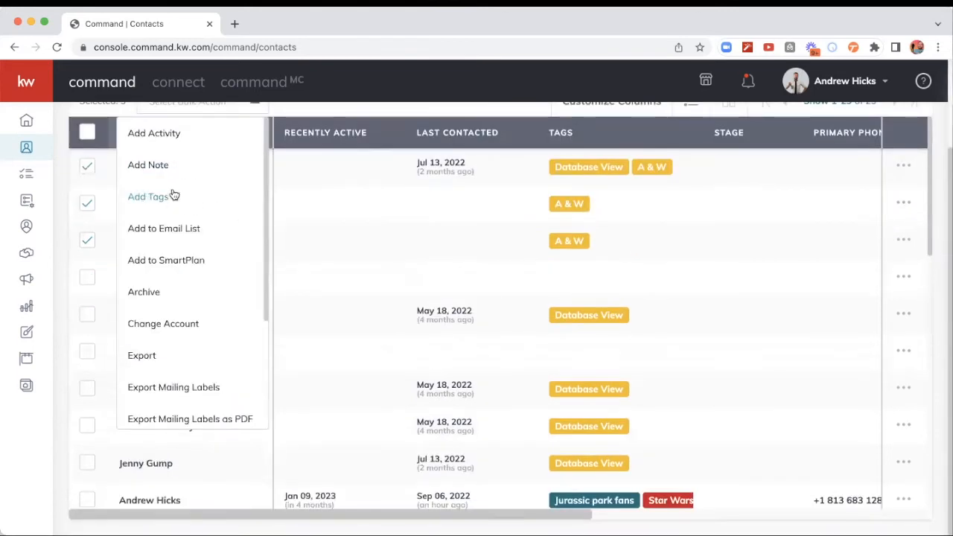
{"action": "left_click", "coordinate": [145, 198]}
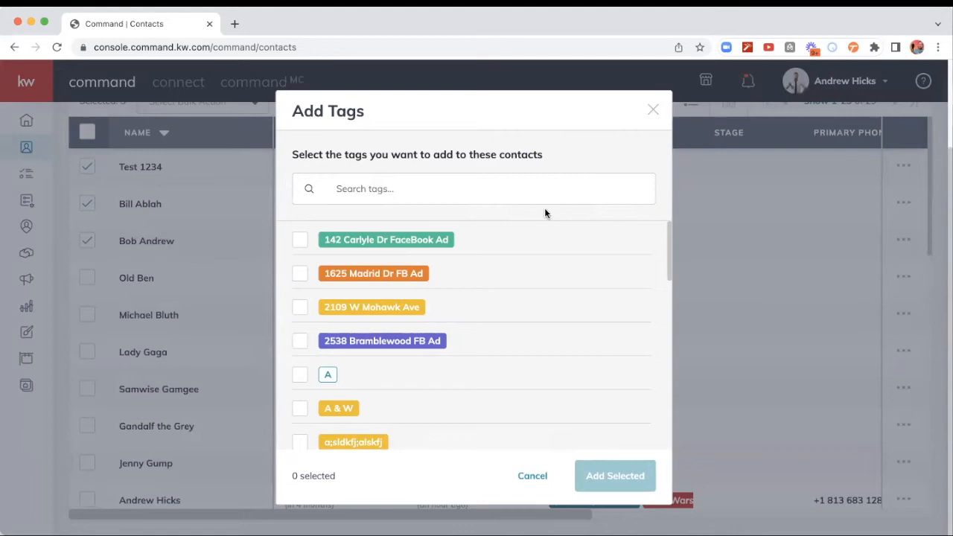
{"action": "left_click", "coordinate": [517, 193]}
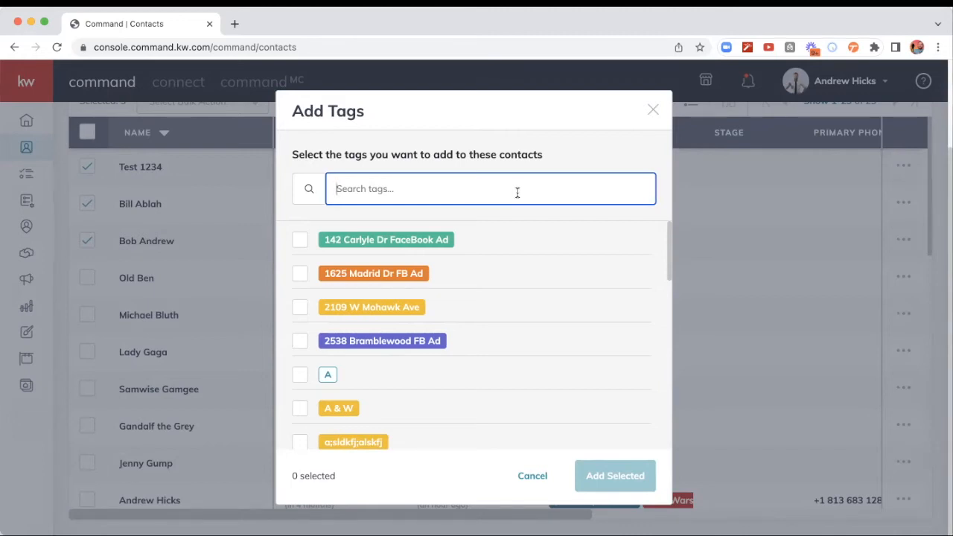
{"action": "type", "text": "A&"}
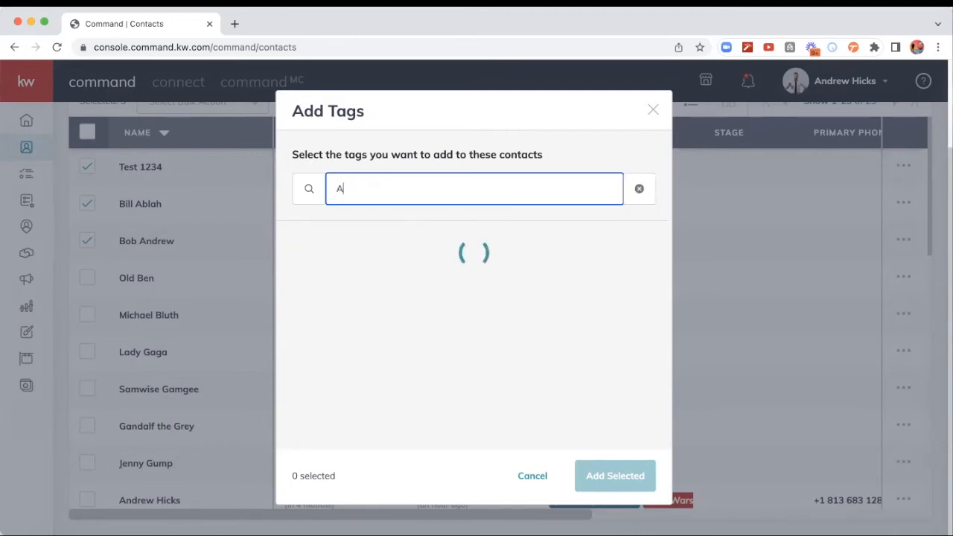
{"action": "type", "text": "W"}
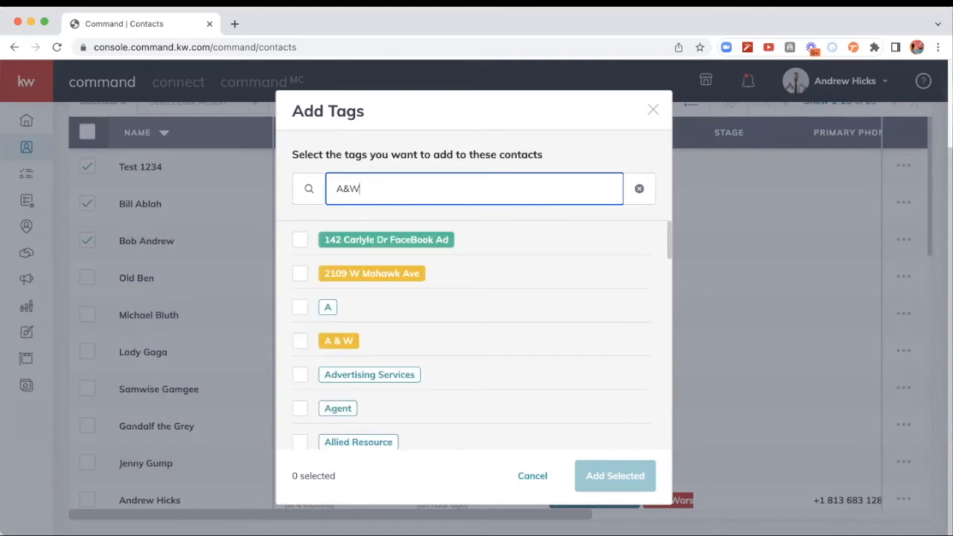
{"action": "scroll", "coordinate": [623, 302], "scroll_direction": "down", "scroll_amount": 2}
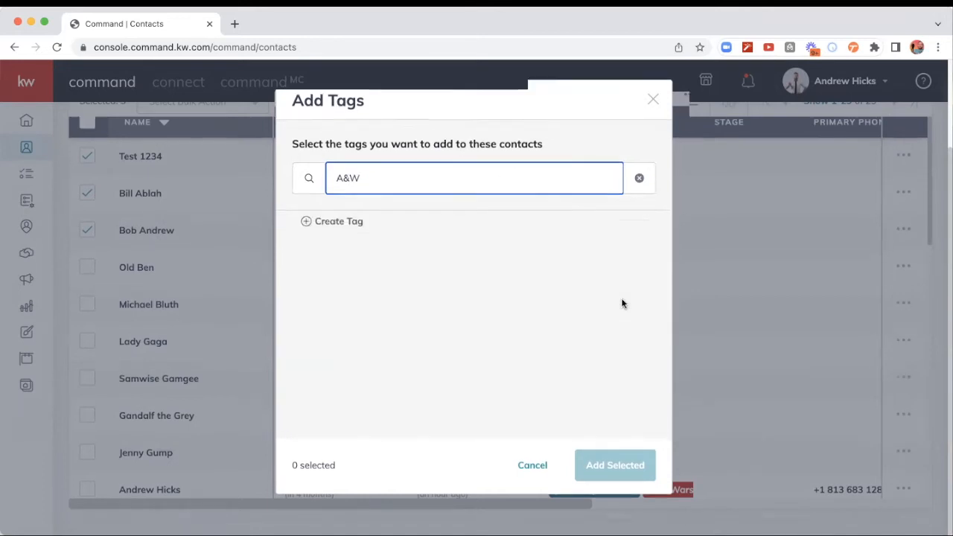
{"action": "scroll", "coordinate": [623, 304], "scroll_direction": "up", "scroll_amount": 2}
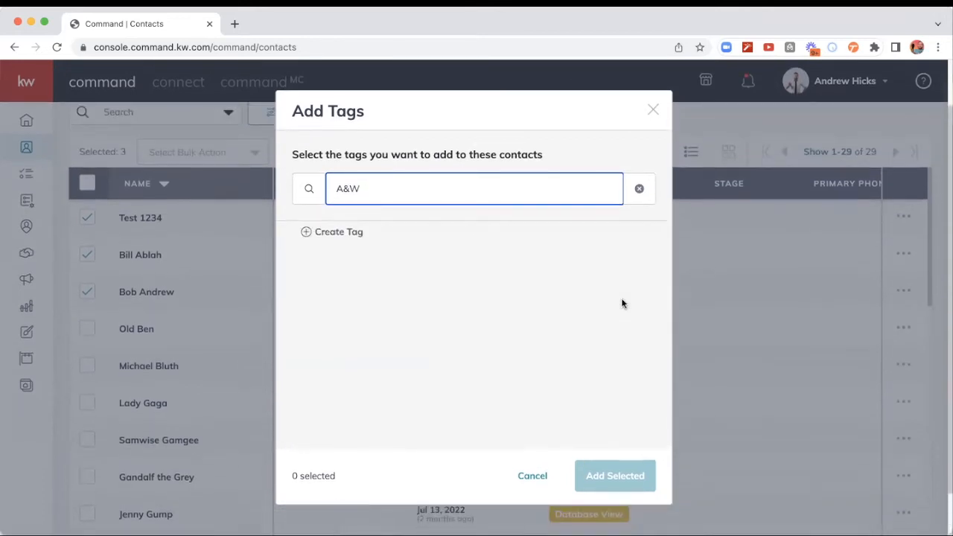
{"action": "left_click", "coordinate": [332, 232]}
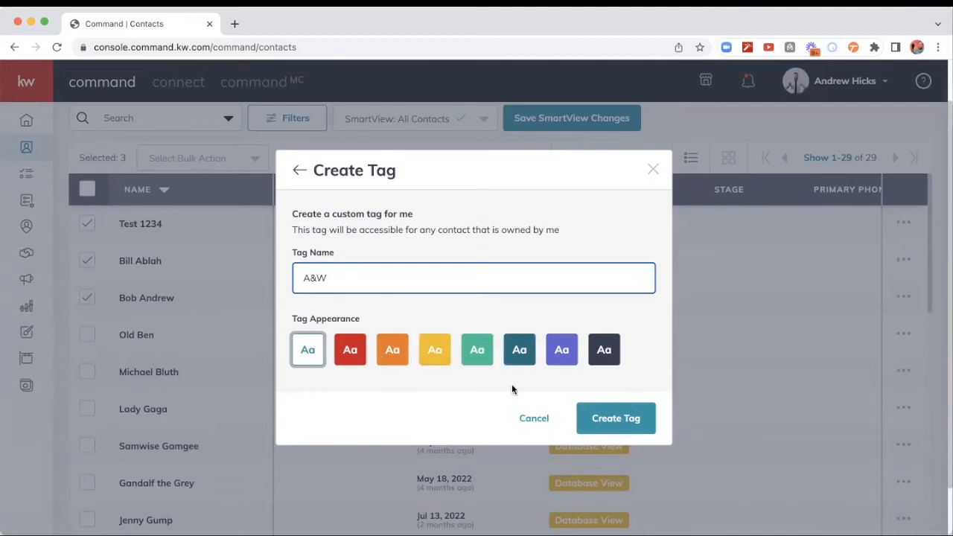
{"action": "left_click", "coordinate": [537, 417]}
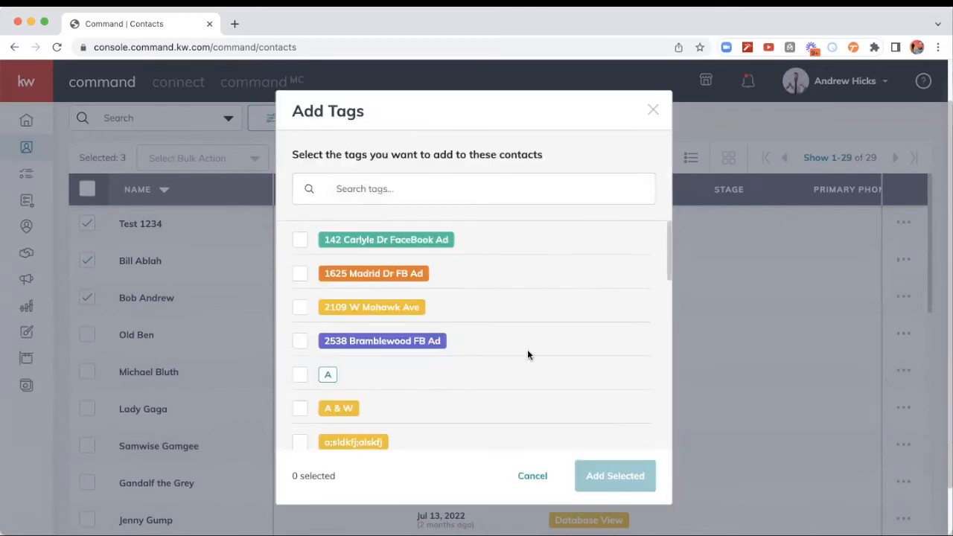
Step: Add the existing yellow "A & W" tag to the three selected contacts
{"action": "left_click", "coordinate": [299, 411]}
{"action": "left_click", "coordinate": [600, 476]}
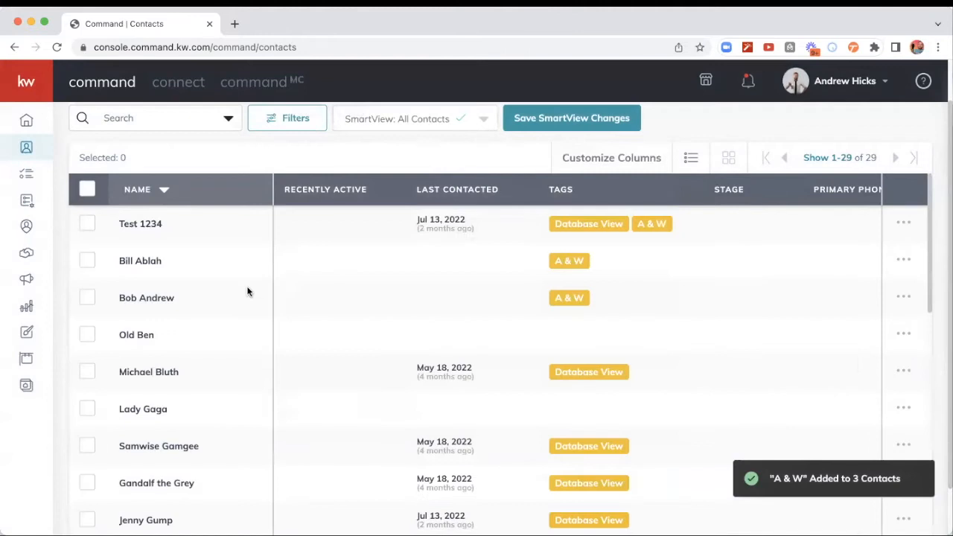
{"action": "scroll", "coordinate": [248, 291], "scroll_direction": "up", "scroll_amount": 2}
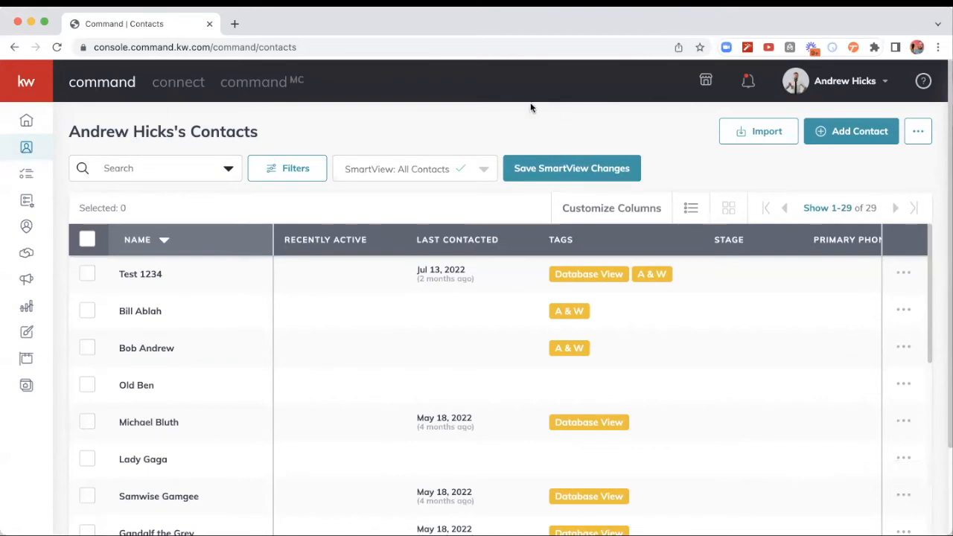
Step: Reload the contacts page and sort the list by last name (A - Z) again
{"action": "left_click", "coordinate": [56, 46]}
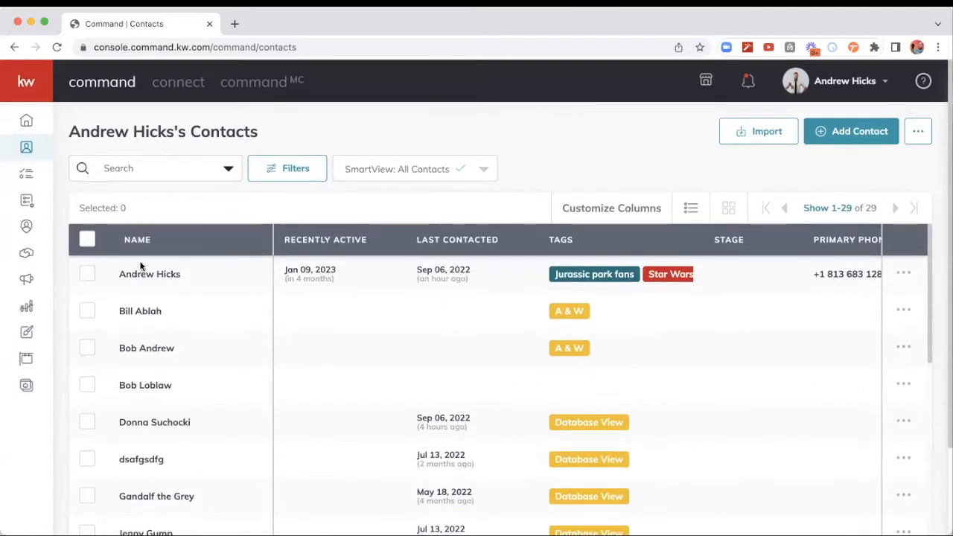
{"action": "left_click", "coordinate": [137, 240]}
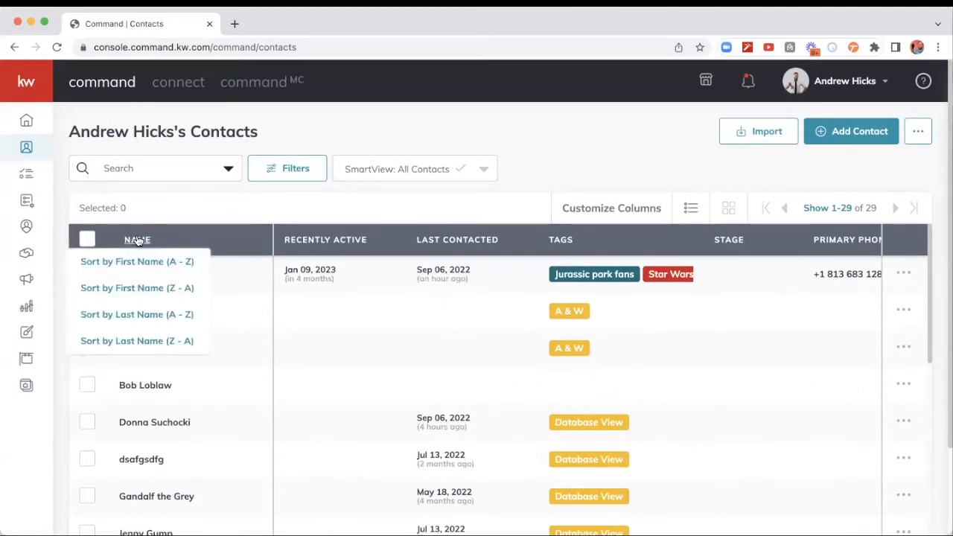
{"action": "left_click", "coordinate": [128, 316]}
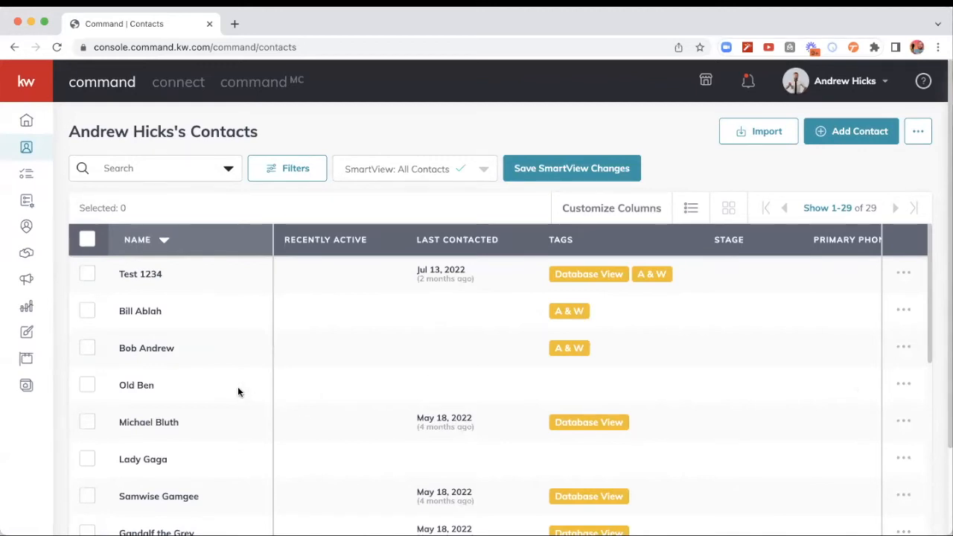
Step: Select the two contacts whose last names start with B and bulk-add the outlined "B & E" tag to them
{"action": "left_click", "coordinate": [87, 387]}
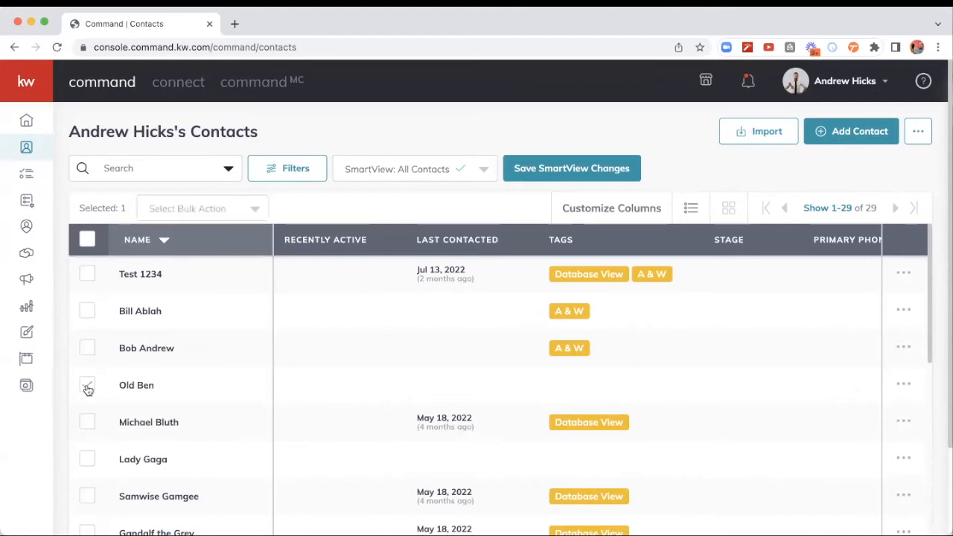
{"action": "left_click", "coordinate": [88, 424]}
{"action": "left_click", "coordinate": [249, 209]}
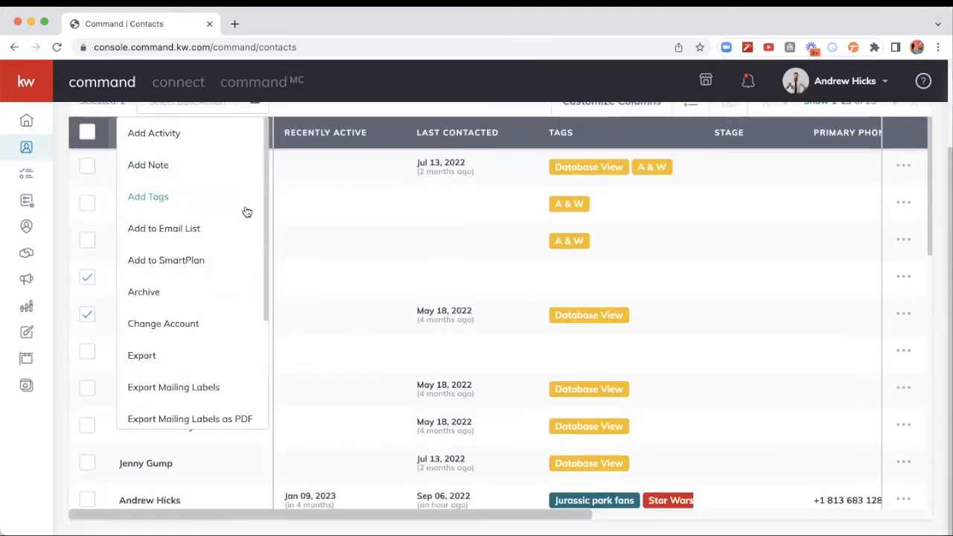
{"action": "left_click", "coordinate": [154, 194]}
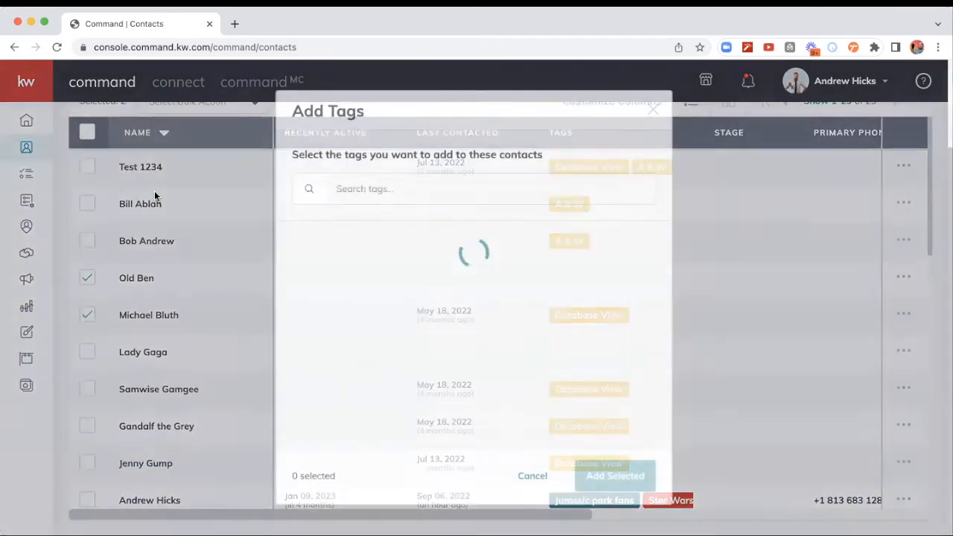
{"action": "left_click", "coordinate": [447, 192]}
{"action": "type", "text": "B"}
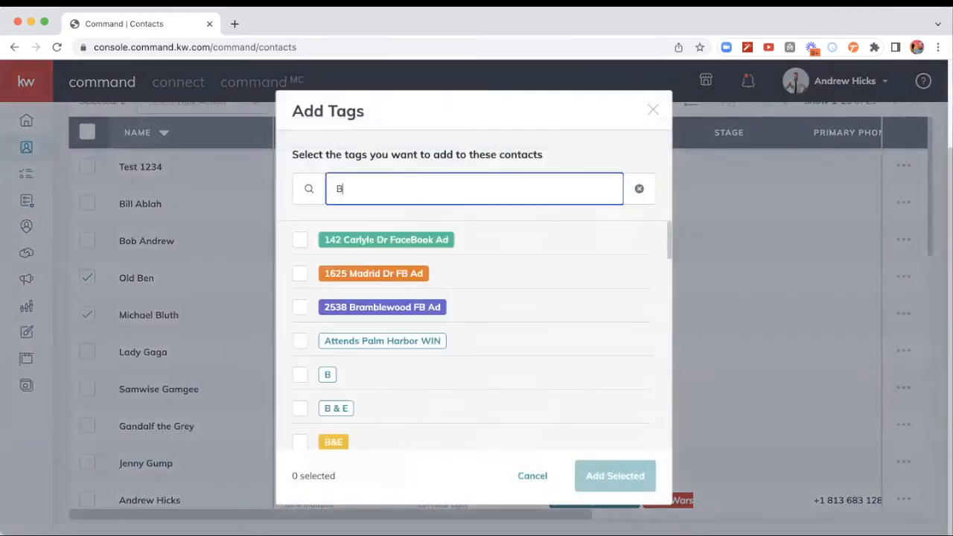
{"action": "type", "text": " & E"}
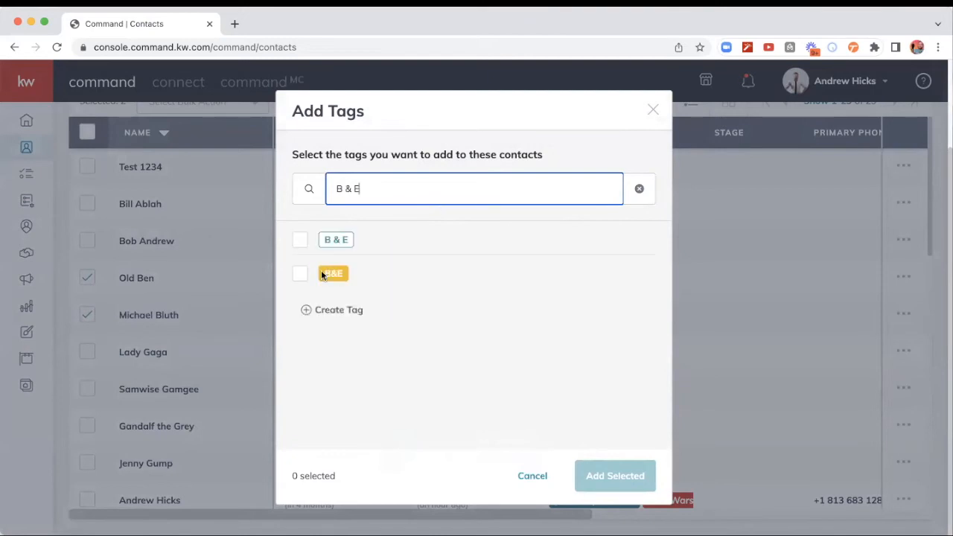
{"action": "left_click", "coordinate": [299, 239]}
{"action": "left_click", "coordinate": [597, 473]}
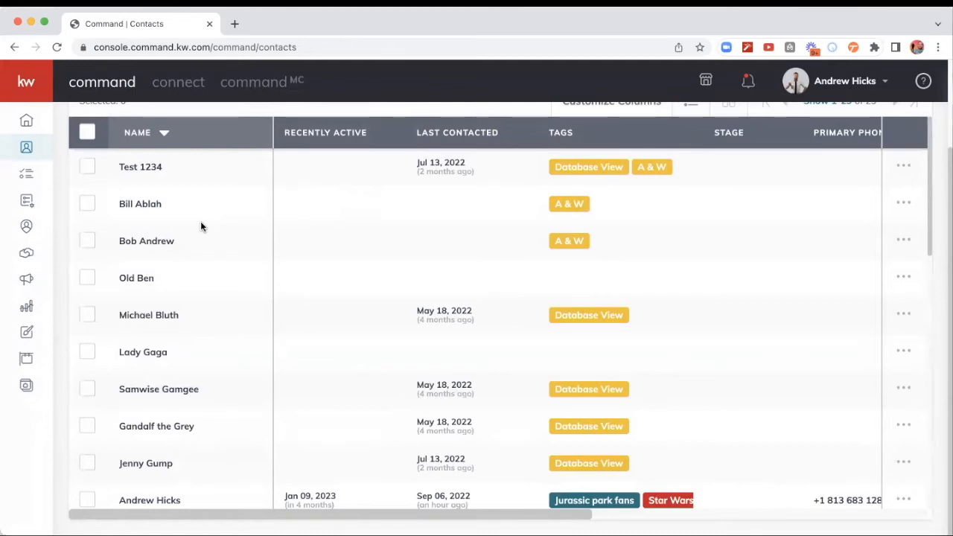
{"action": "scroll", "coordinate": [226, 348], "scroll_direction": "down", "scroll_amount": 1}
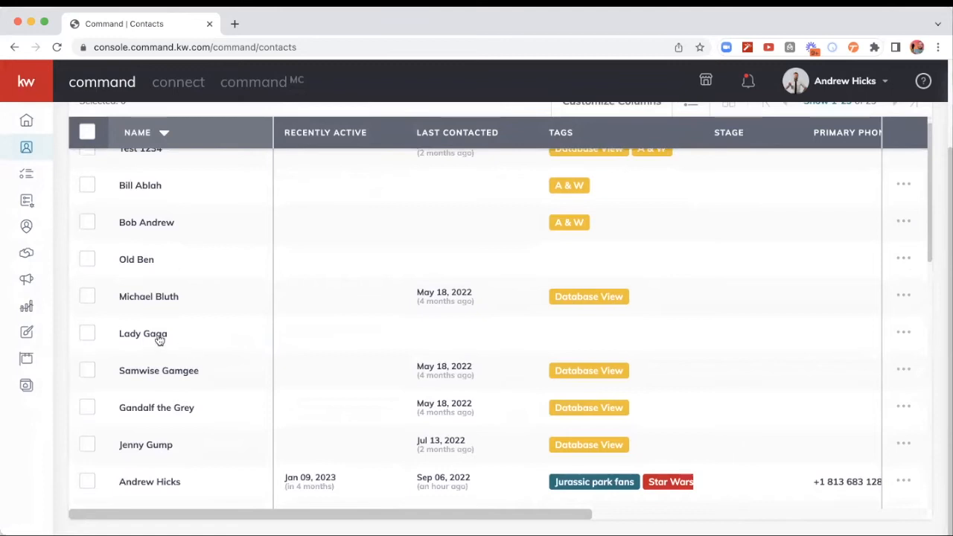
{"action": "left_click", "coordinate": [87, 334]}
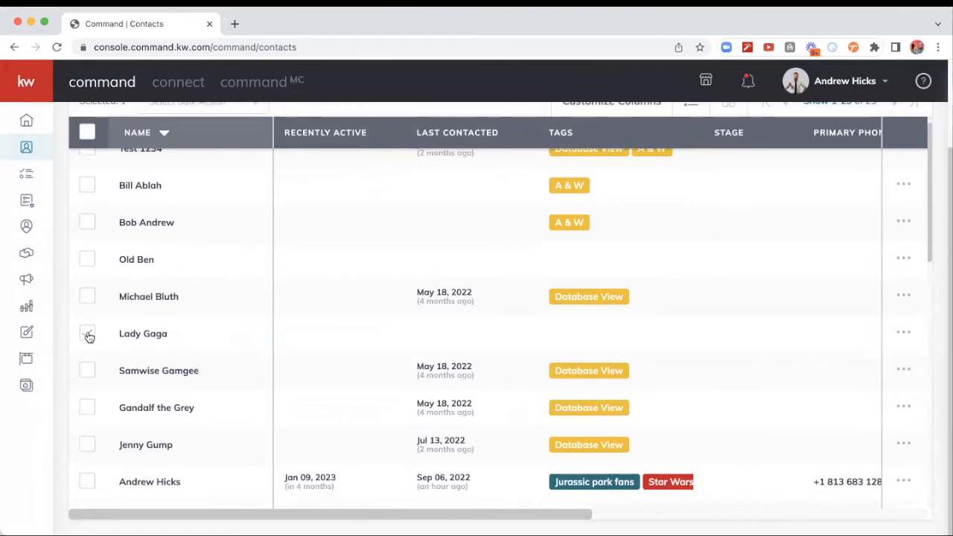
{"action": "left_click", "coordinate": [87, 446], "text": "shift"}
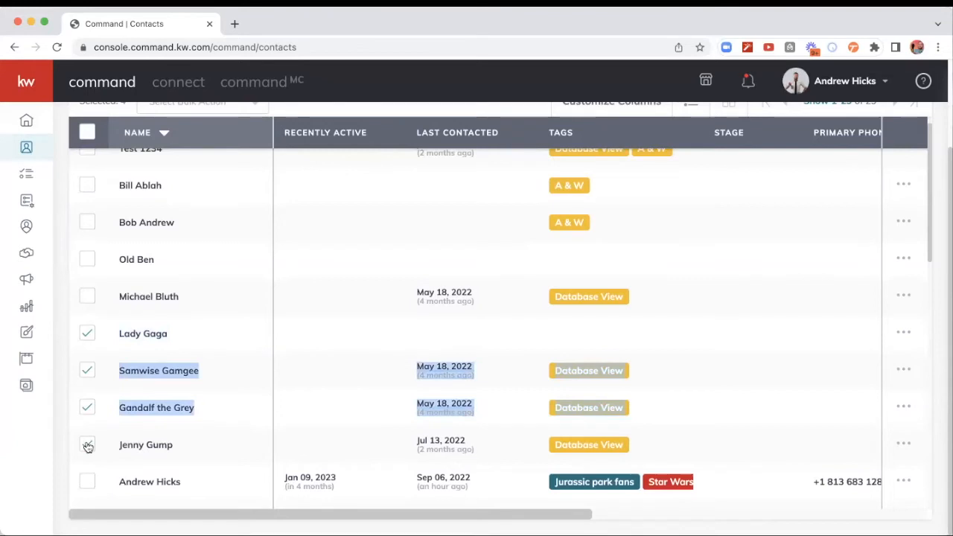
{"action": "left_click", "coordinate": [106, 427]}
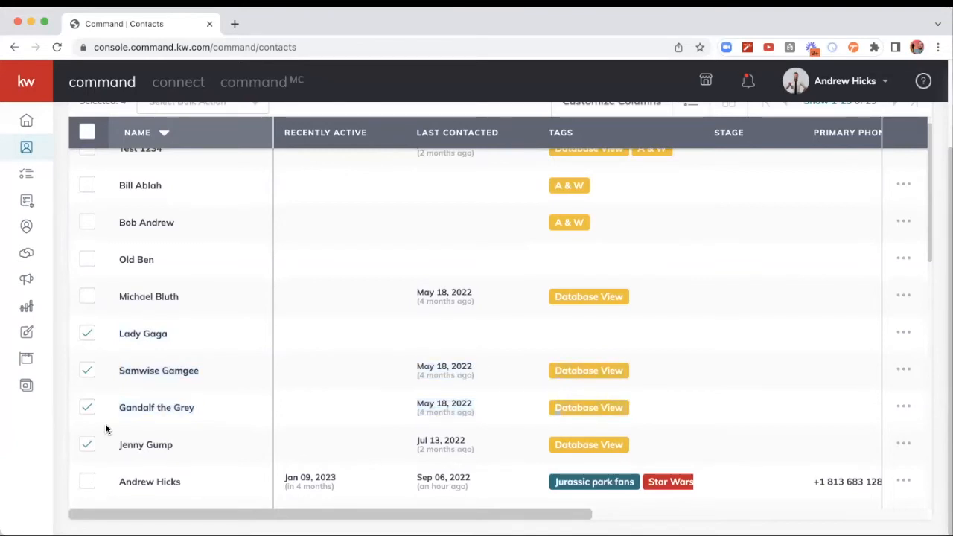
{"action": "scroll", "coordinate": [242, 305], "scroll_direction": "up", "scroll_amount": 1}
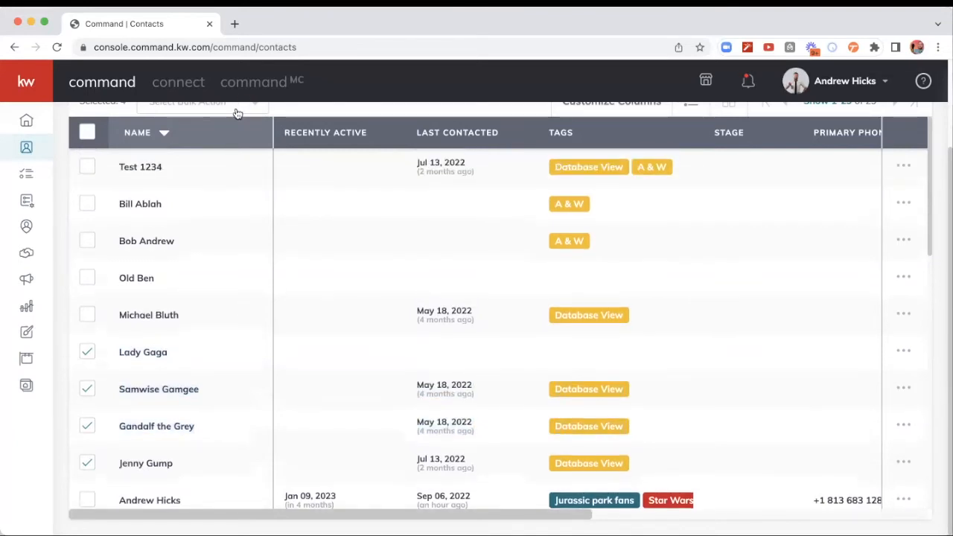
{"action": "scroll", "coordinate": [294, 112], "scroll_direction": "up", "scroll_amount": 2}
{"action": "left_click", "coordinate": [240, 145]}
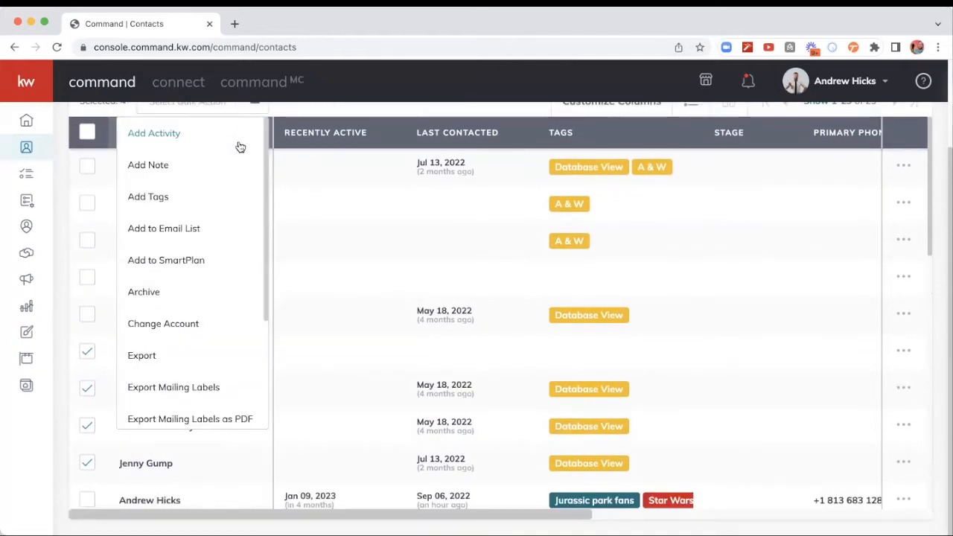
{"action": "left_click", "coordinate": [156, 195]}
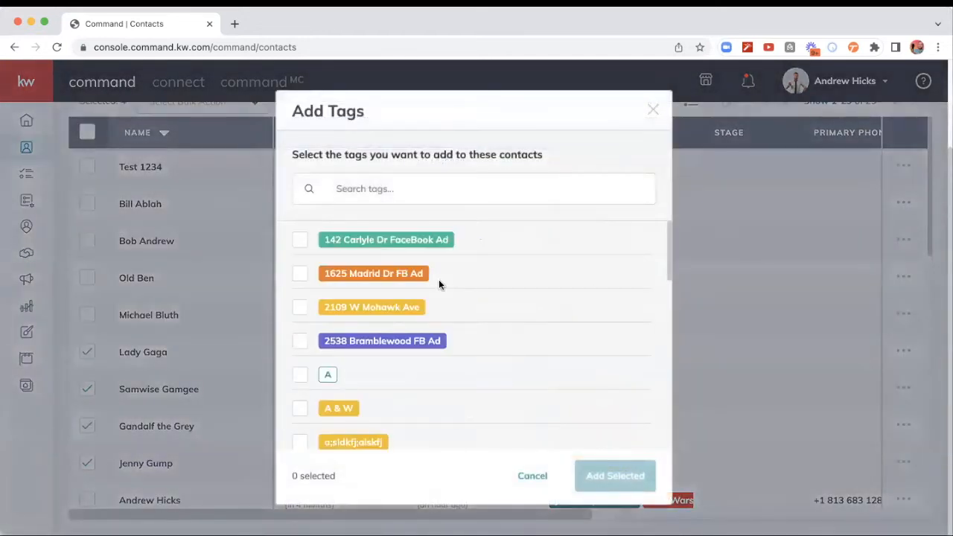
{"action": "left_click", "coordinate": [533, 476]}
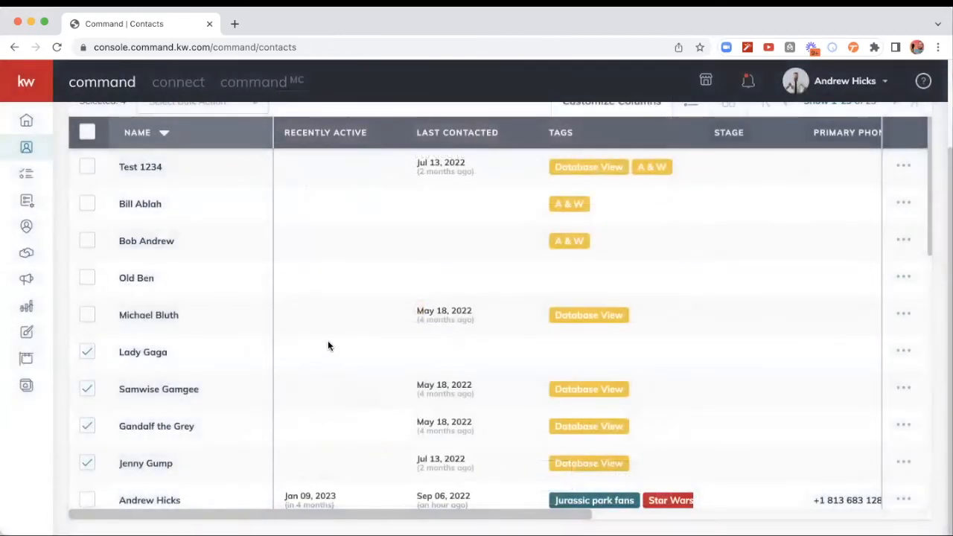
{"action": "left_click", "coordinate": [87, 352]}
{"action": "left_click", "coordinate": [87, 392]}
{"action": "left_click", "coordinate": [87, 426]}
{"action": "left_click", "coordinate": [87, 463]}
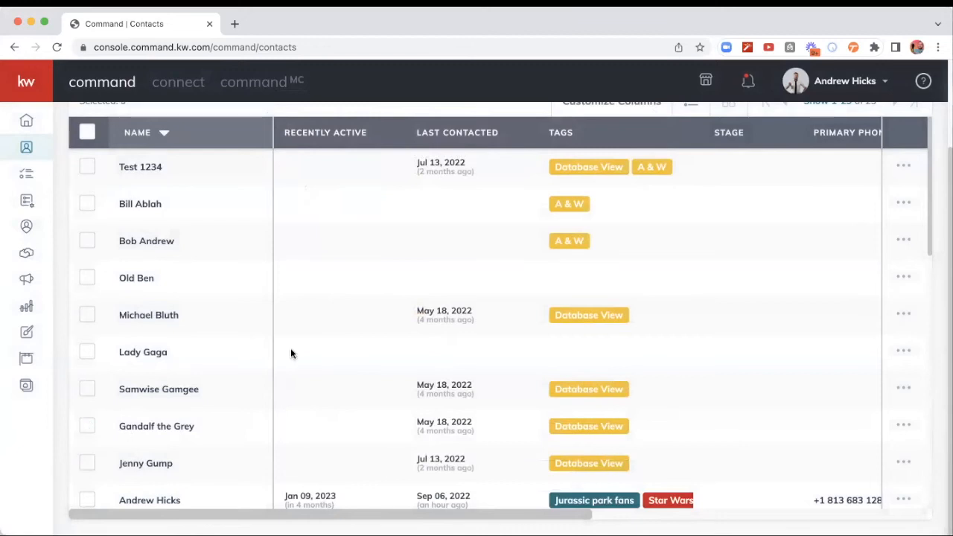
Step: Select all contacts in the list and start the bulk action that adds them to a SmartPlan
{"action": "scroll", "coordinate": [290, 354], "scroll_direction": "up", "scroll_amount": 3}
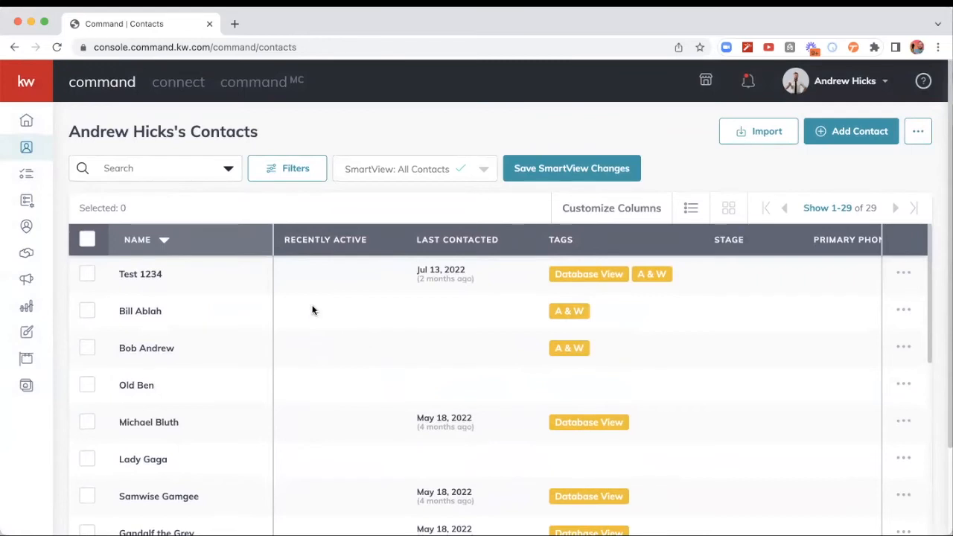
{"action": "left_click", "coordinate": [87, 240]}
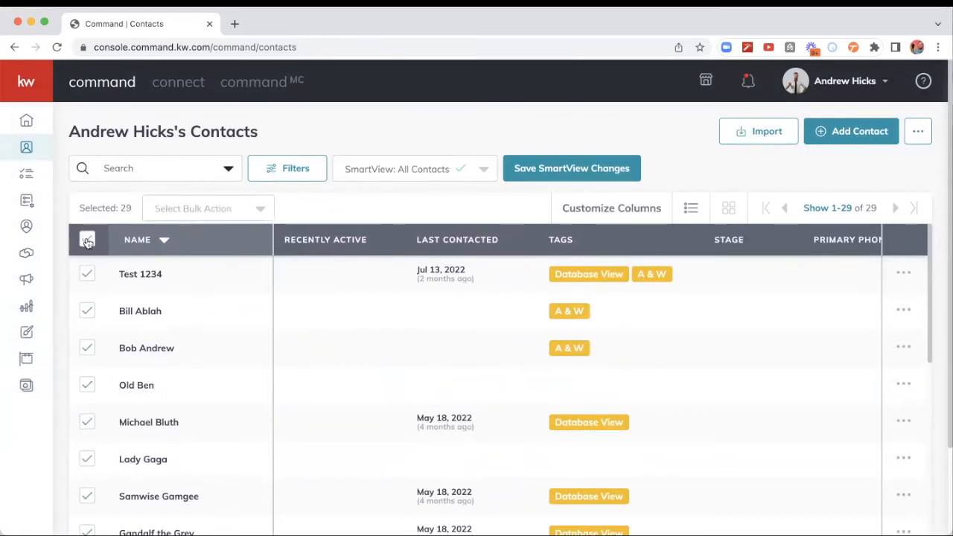
{"action": "left_click", "coordinate": [259, 211]}
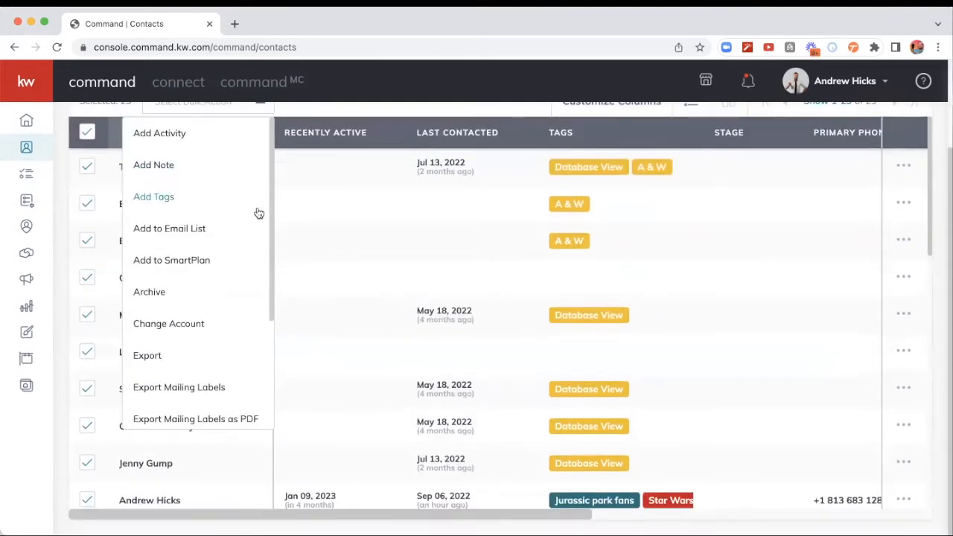
{"action": "left_click", "coordinate": [165, 260]}
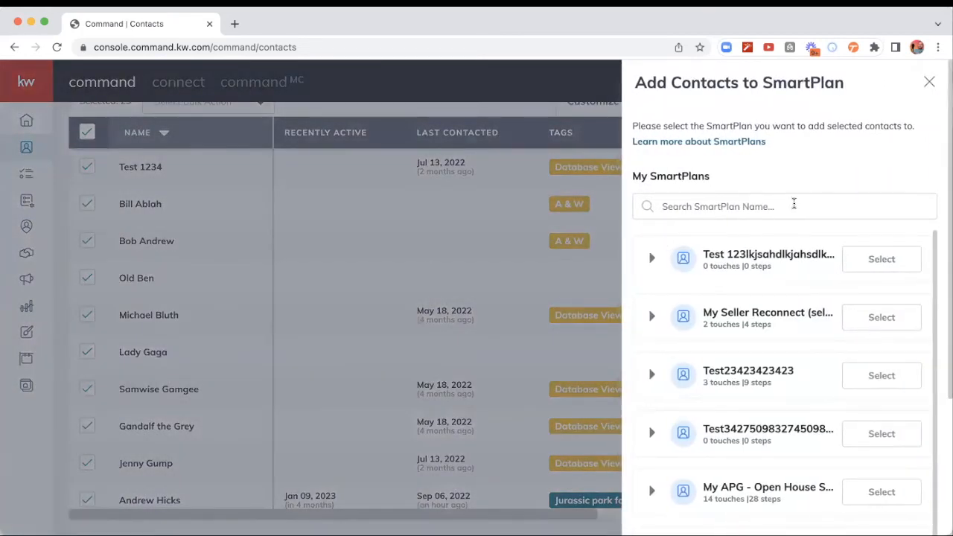
Step: Search the SmartPlans for "quarterly", choose My Quarterly Call Plan, and add the contacts to it anyway despite their errors
{"action": "left_click", "coordinate": [794, 204]}
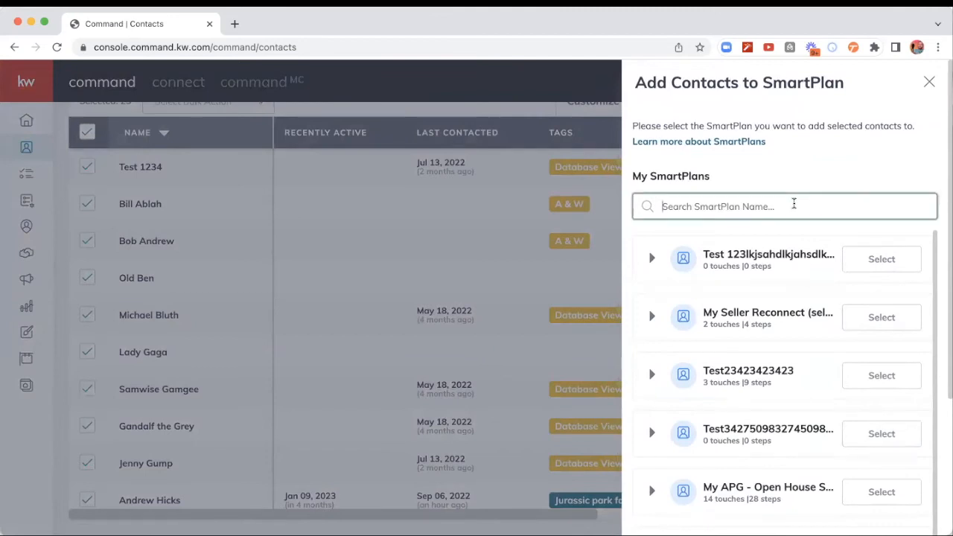
{"action": "type", "text": "quarterly"}
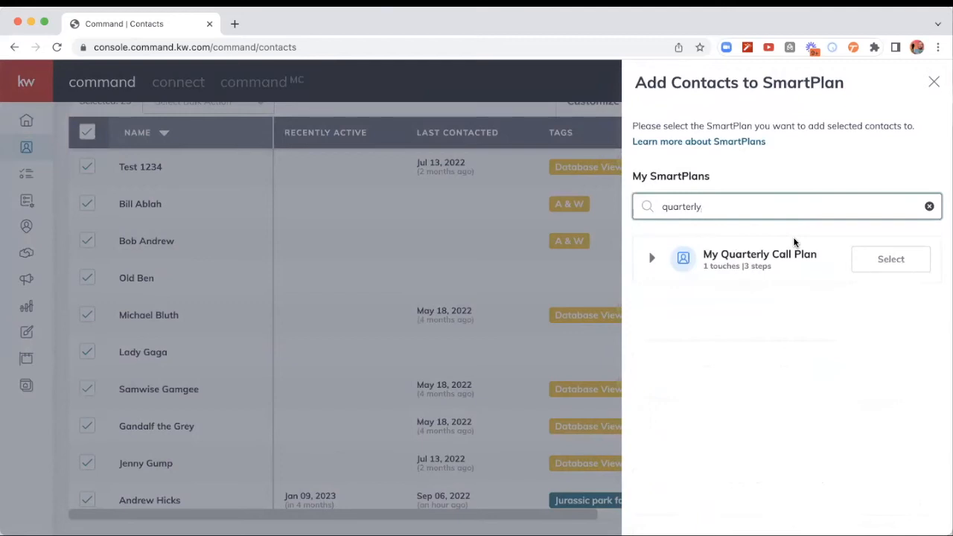
{"action": "left_click", "coordinate": [896, 262]}
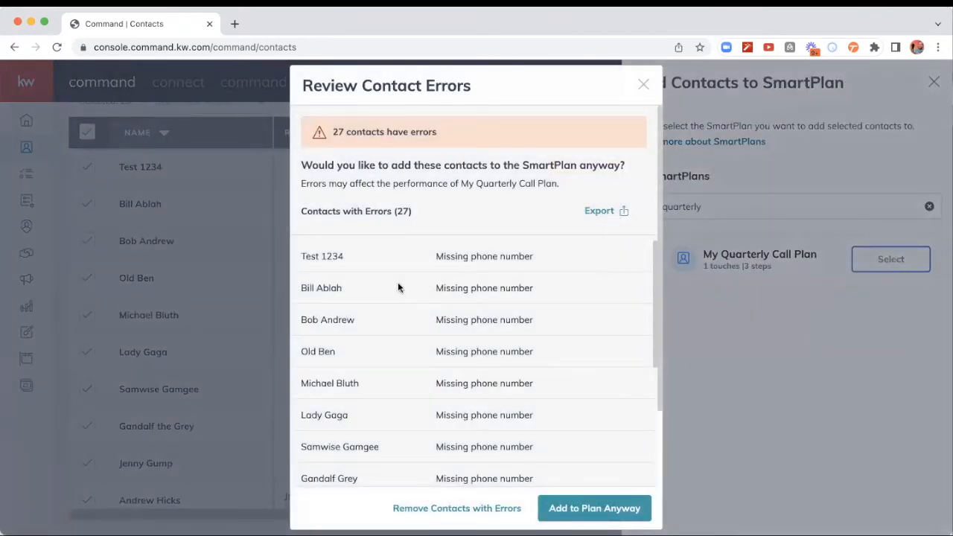
{"action": "scroll", "coordinate": [398, 288], "scroll_direction": "down", "scroll_amount": 4}
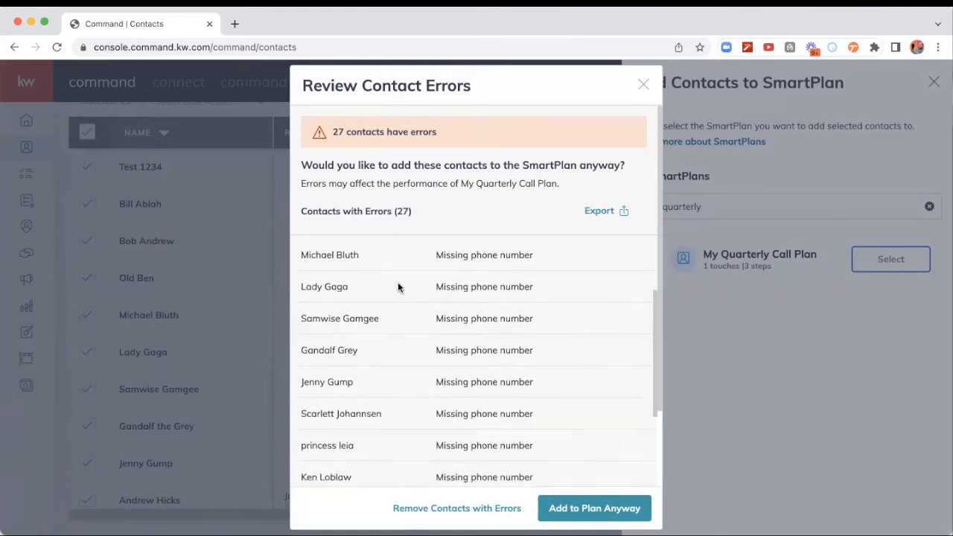
{"action": "scroll", "coordinate": [397, 287], "scroll_direction": "up", "scroll_amount": 4}
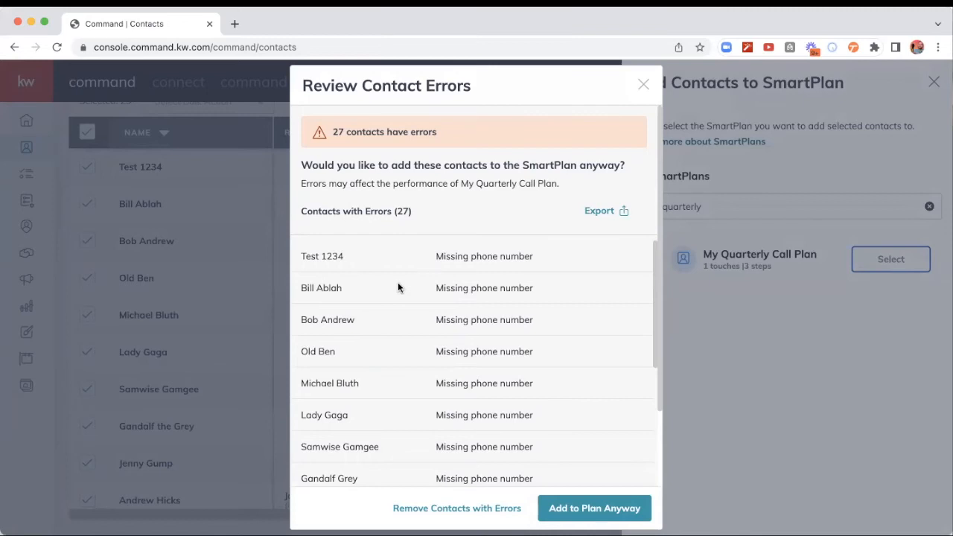
{"action": "left_click", "coordinate": [597, 508]}
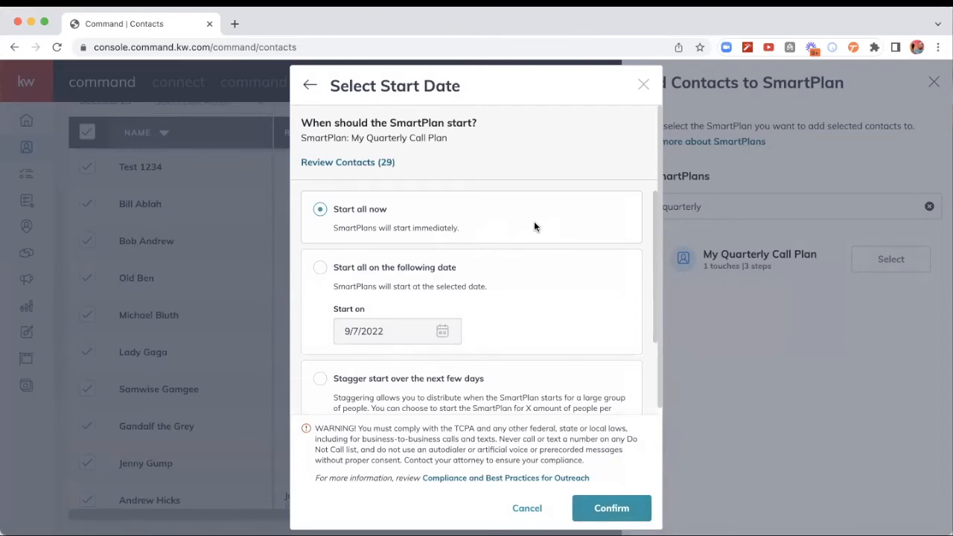
Step: Stagger the SmartPlan start over the next few days with a maximum of 6 contacts per day and confirm it
{"action": "scroll", "coordinate": [548, 302], "scroll_direction": "down", "scroll_amount": 1}
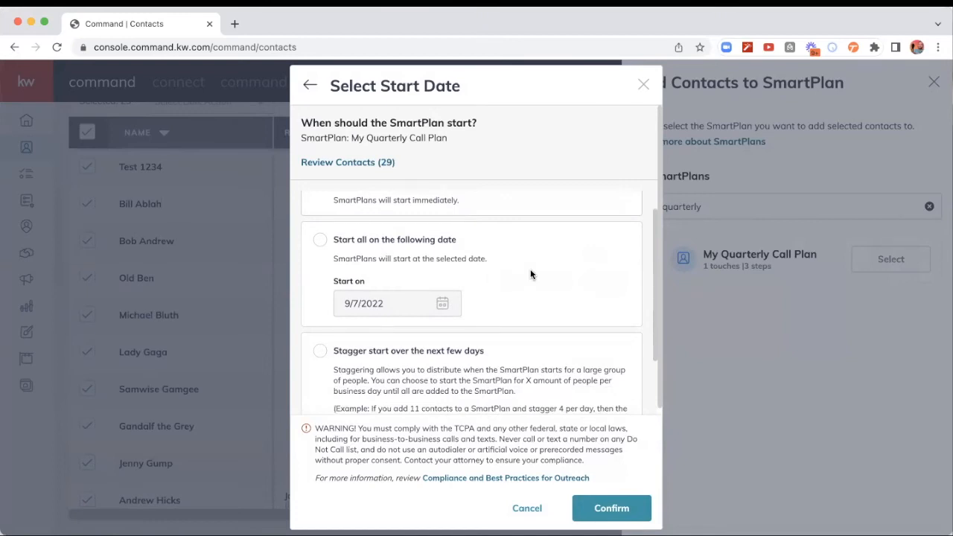
{"action": "scroll", "coordinate": [530, 269], "scroll_direction": "down", "scroll_amount": 3}
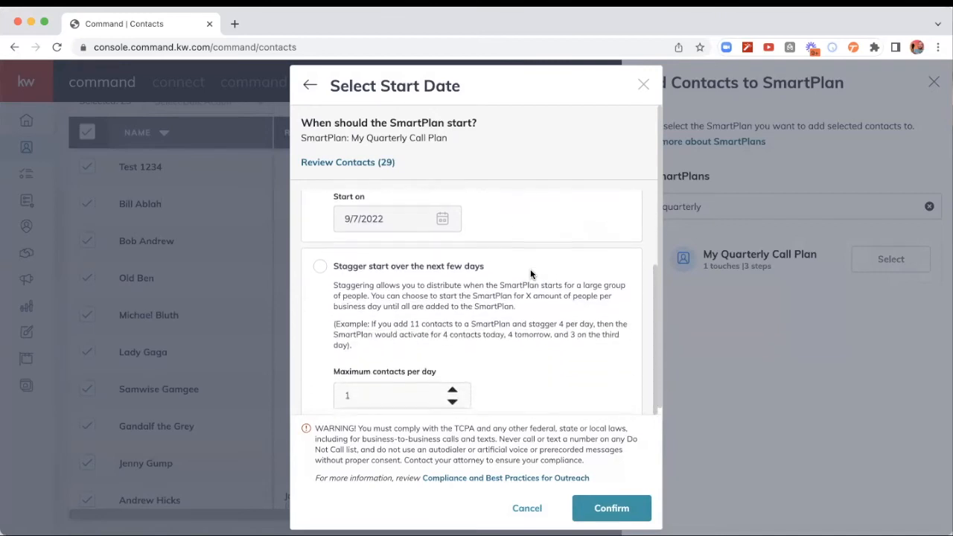
{"action": "left_click", "coordinate": [320, 261]}
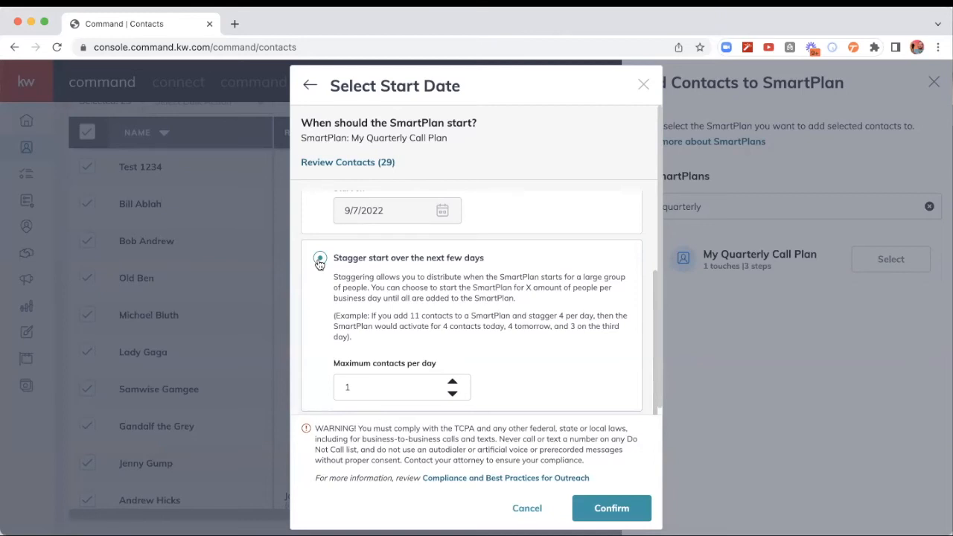
{"action": "left_click", "coordinate": [452, 381]}
{"action": "left_click", "coordinate": [452, 382]}
{"action": "left_click", "coordinate": [452, 382]}
{"action": "left_click", "coordinate": [453, 382]}
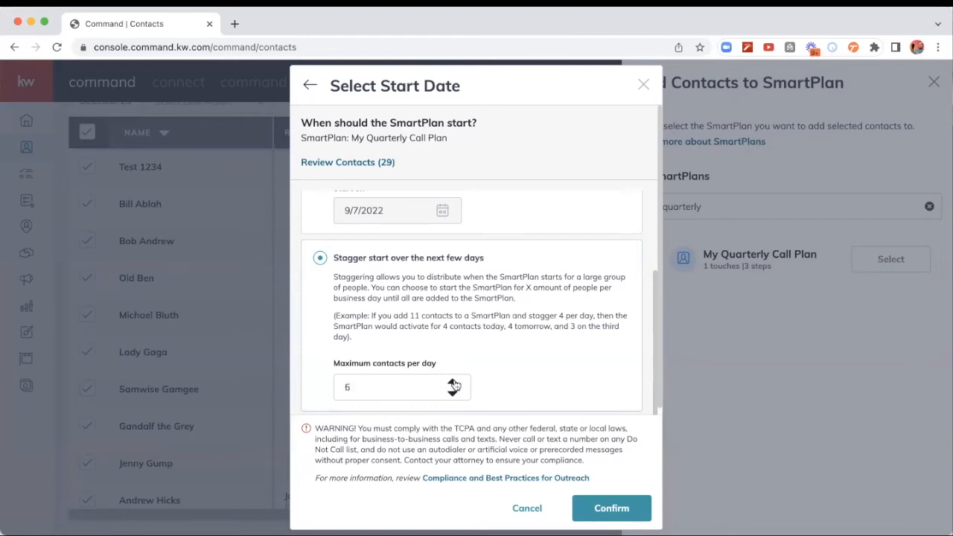
{"action": "left_click", "coordinate": [616, 512]}
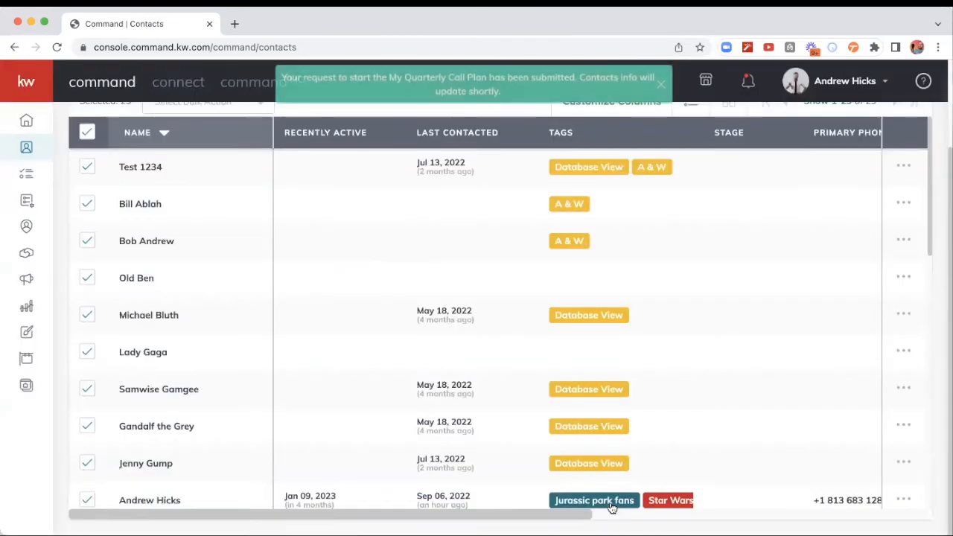